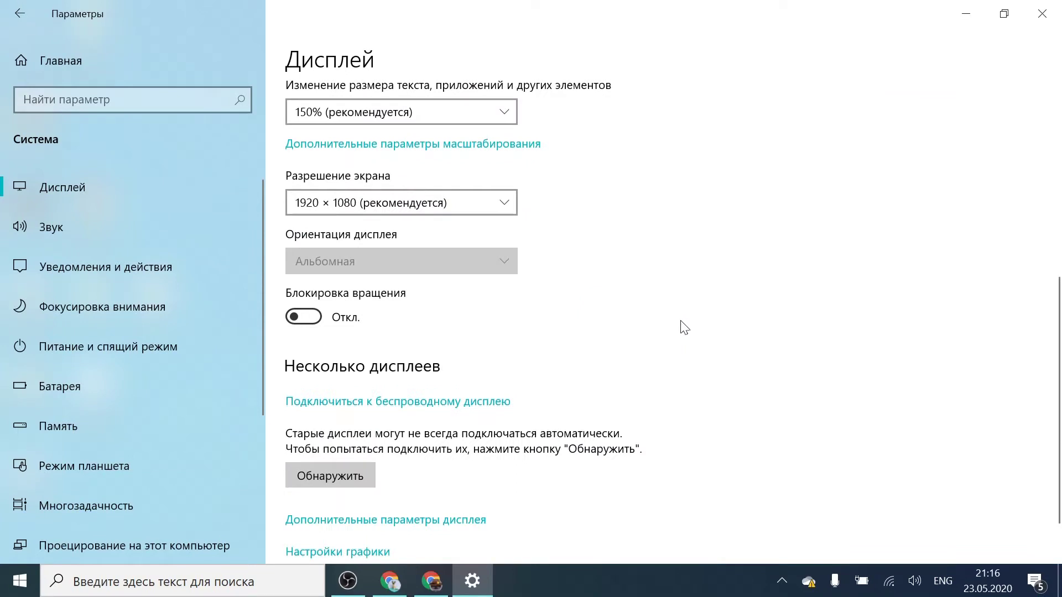
# - Look through the list of available screen resolutions and keep 1920 × 1080 (рекомендуется) selected
pyautogui.click(494, 203)
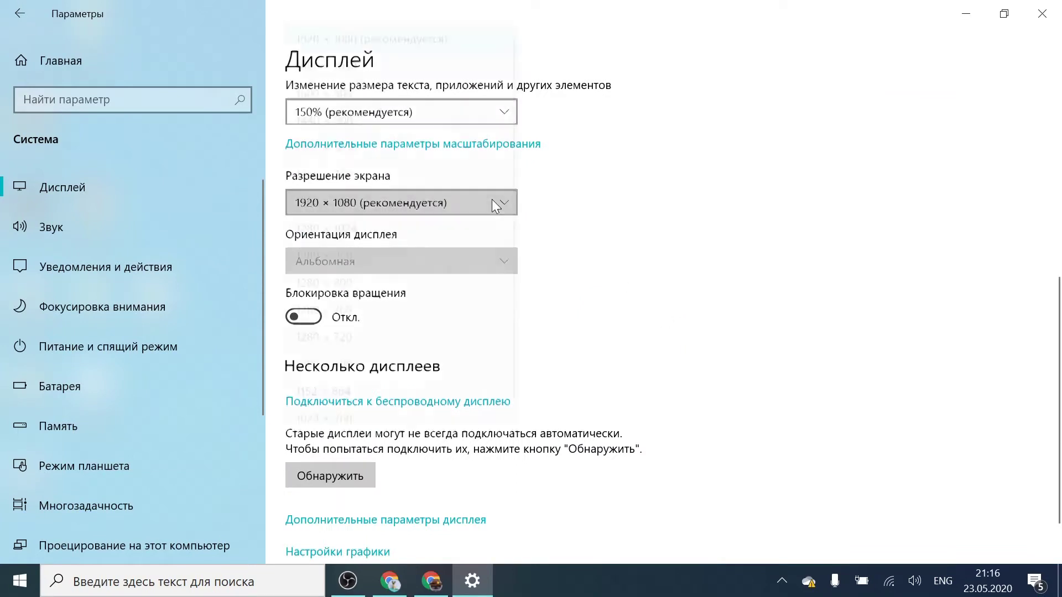
pyautogui.click(620, 260)
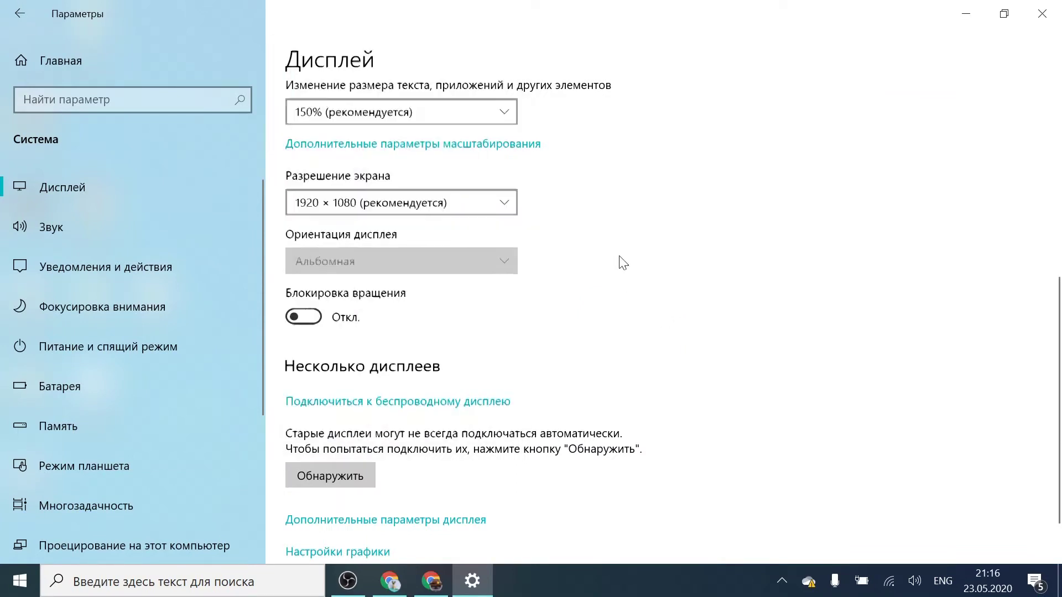
pyautogui.click(510, 199)
pyautogui.click(564, 209)
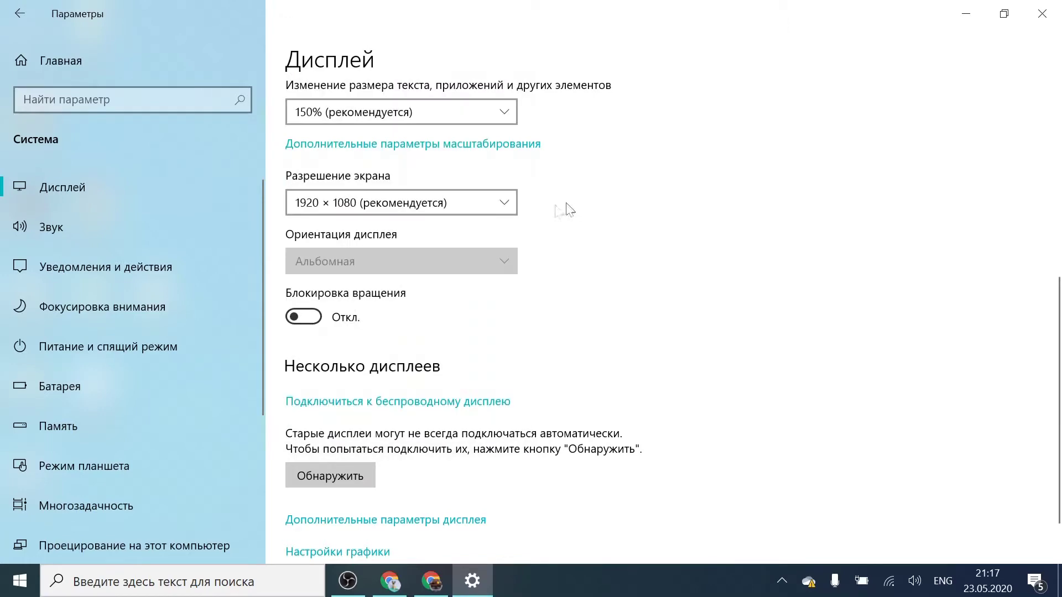
pyautogui.click(491, 206)
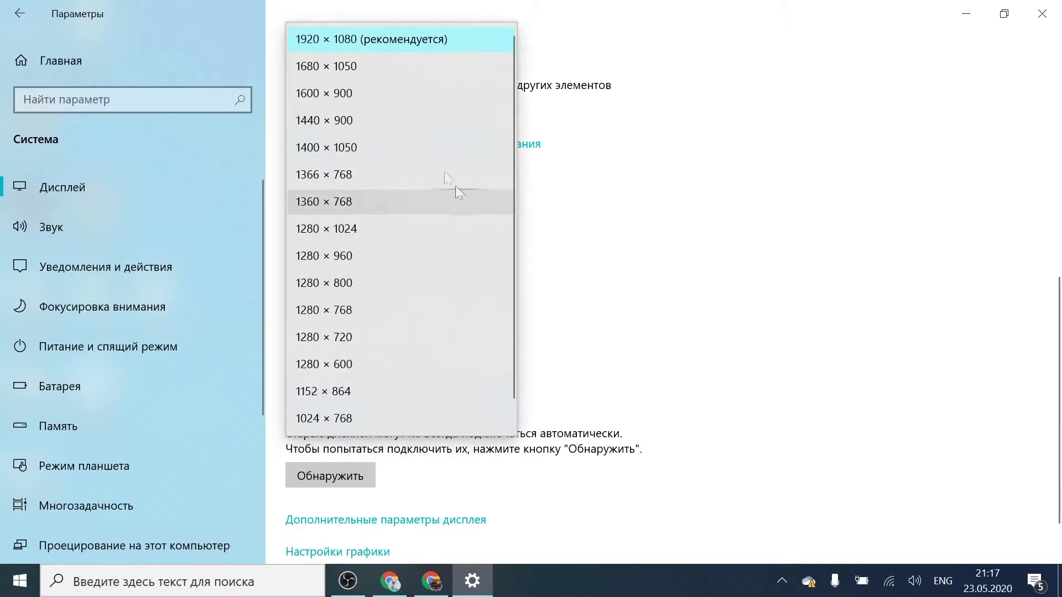
pyautogui.scroll(-1, 387, 397)
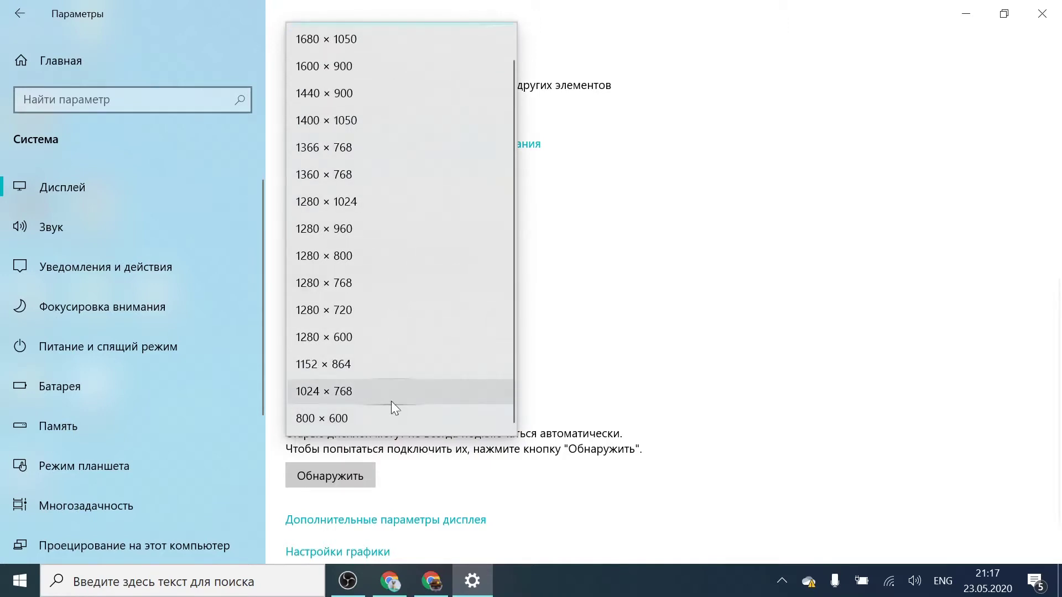
pyautogui.scroll(1, 390, 400)
pyautogui.scroll(-1, 331, 409)
pyautogui.scroll(1, 381, 424)
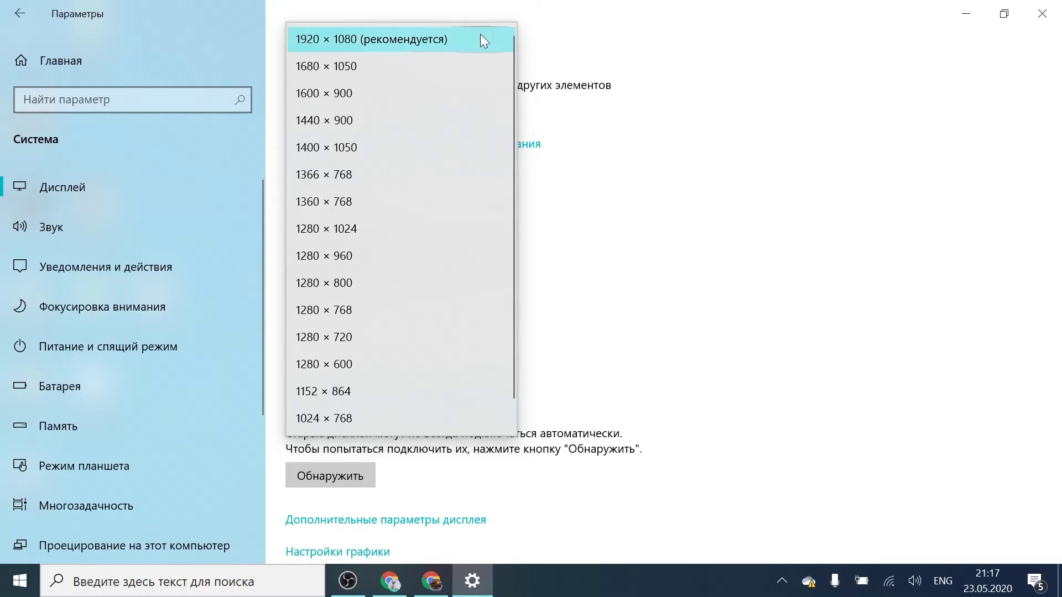
pyautogui.scroll(-1, 431, 168)
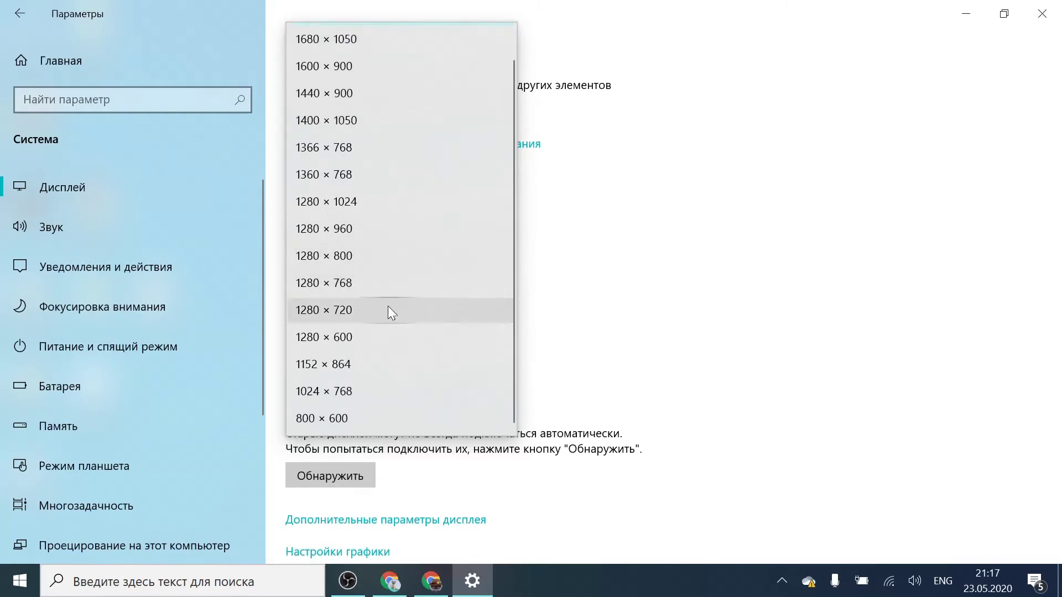
pyautogui.scroll(1, 386, 308)
pyautogui.click(355, 40)
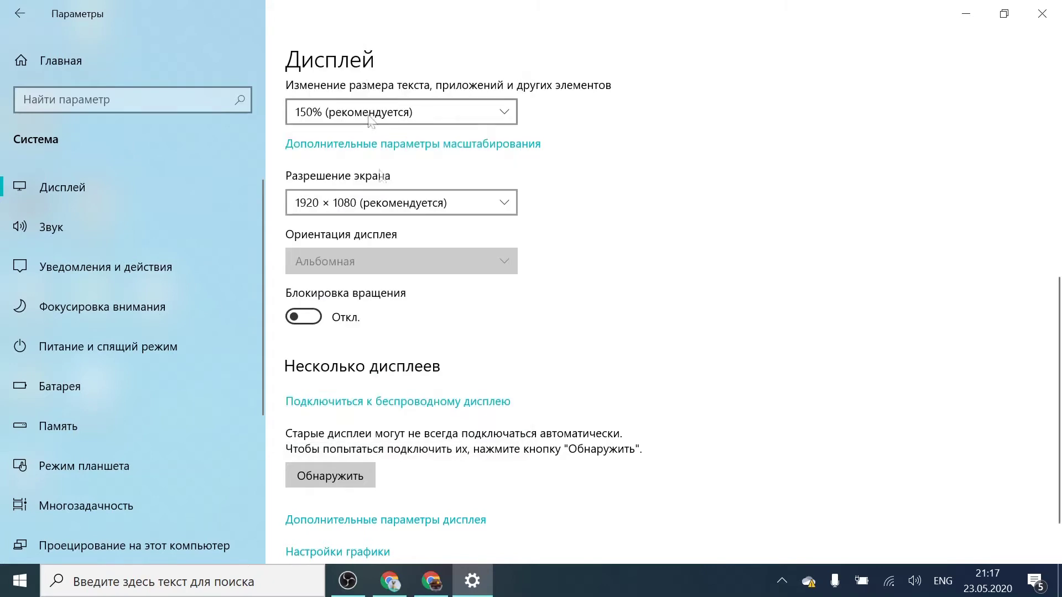
# - Try the 1680 × 1050 screen resolution, cancel the change and keep 1920 × 1080 (рекомендуется)
pyautogui.click(399, 206)
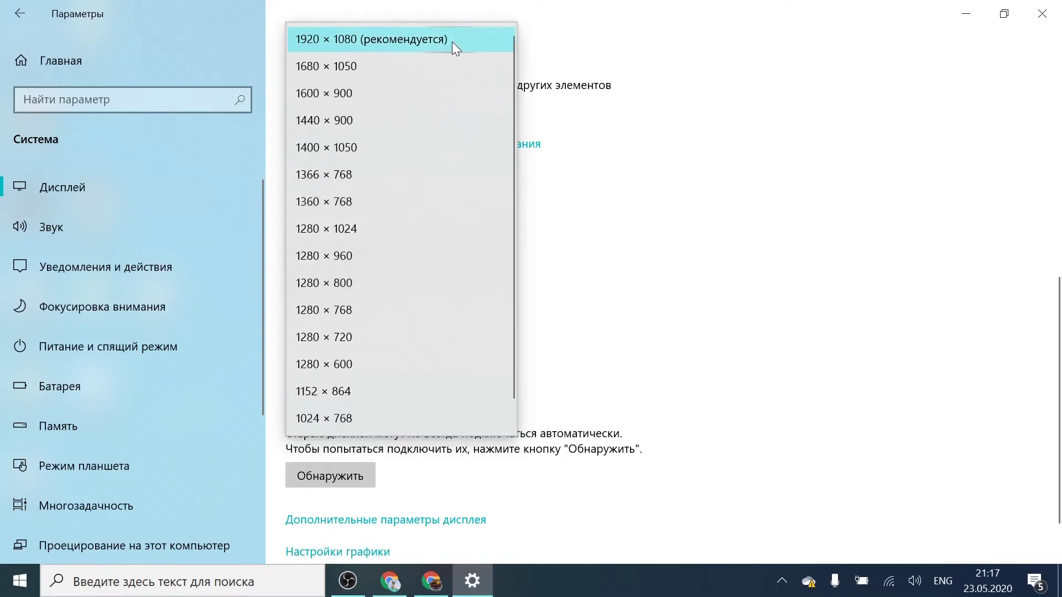
pyautogui.click(441, 63)
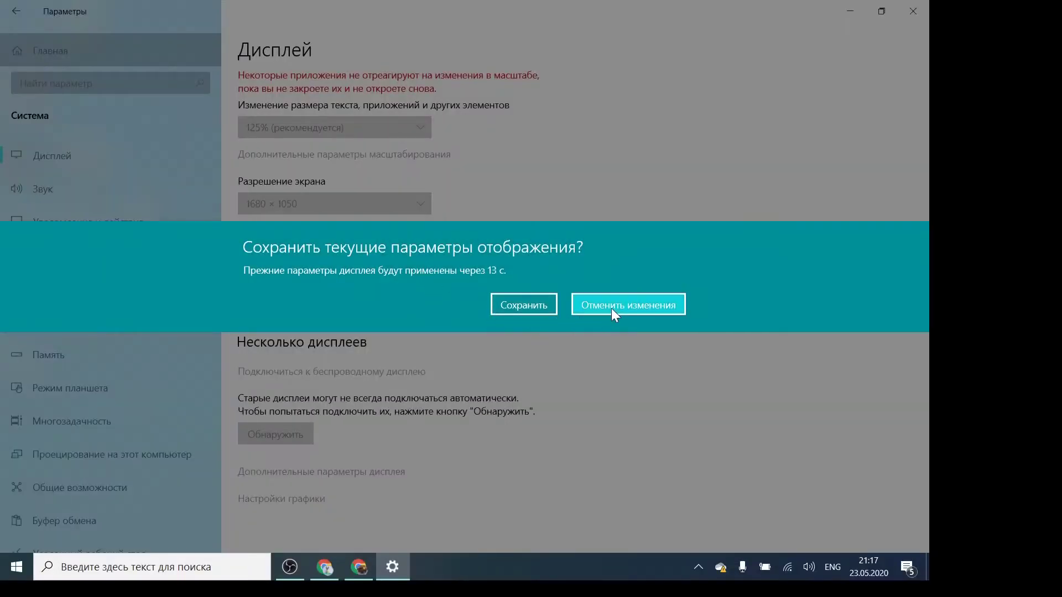
pyautogui.click(612, 308)
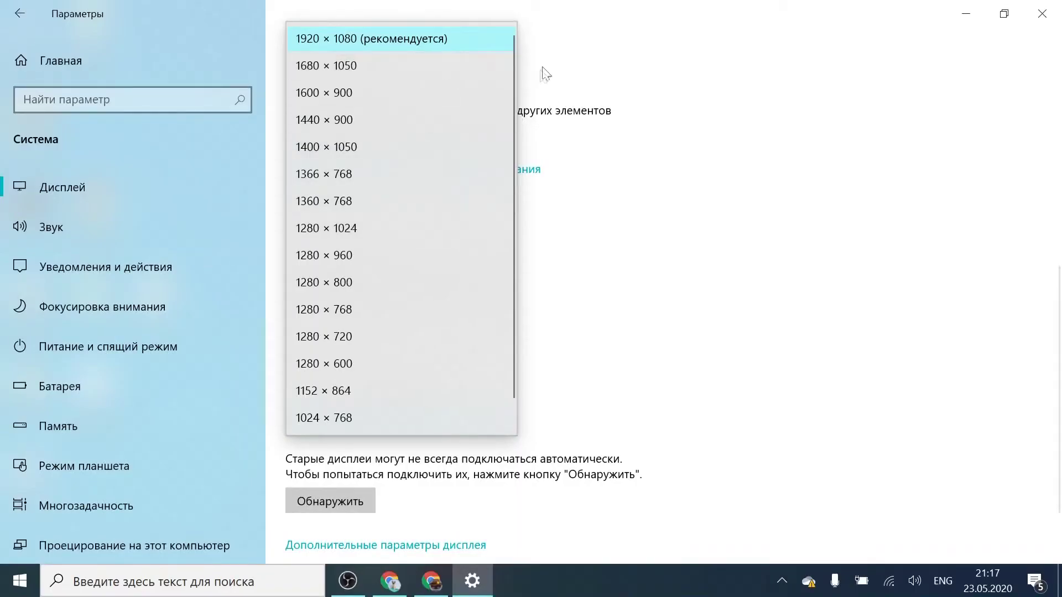
pyautogui.click(460, 38)
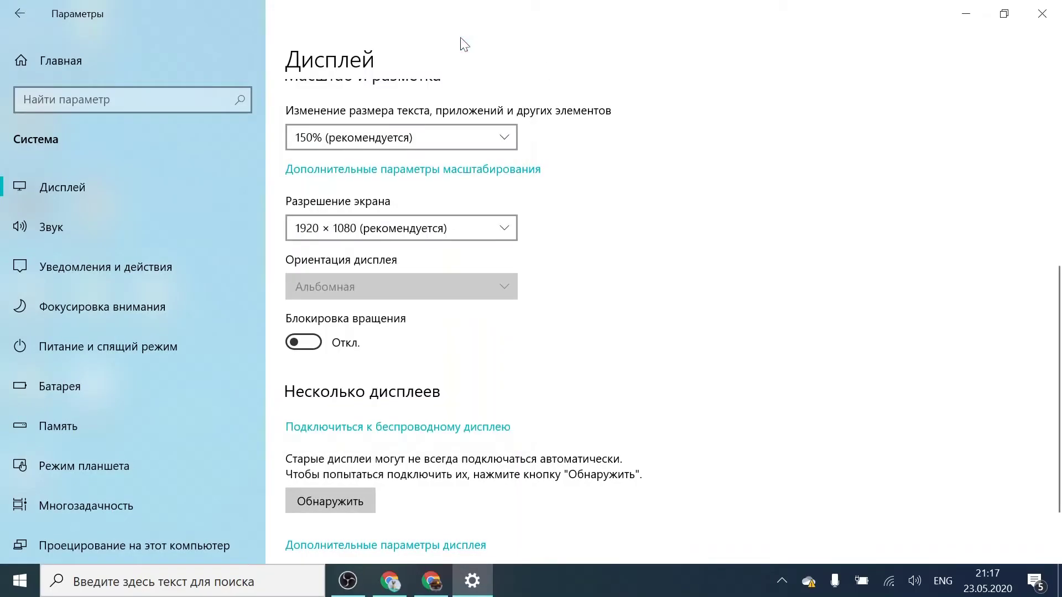
# - Look over the rest of the Display page and open the additional display parameters to view the display's details
pyautogui.scroll(-2, 356, 255)
pyautogui.scroll(-1, 486, 294)
pyautogui.scroll(4, 561, 232)
pyautogui.scroll(-4, 691, 287)
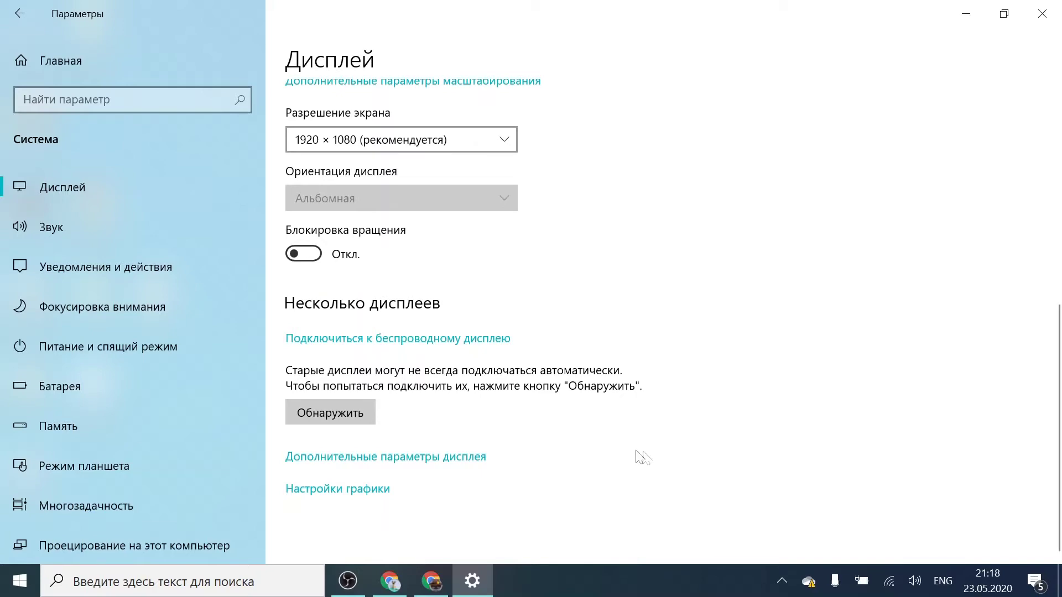
pyautogui.click(452, 459)
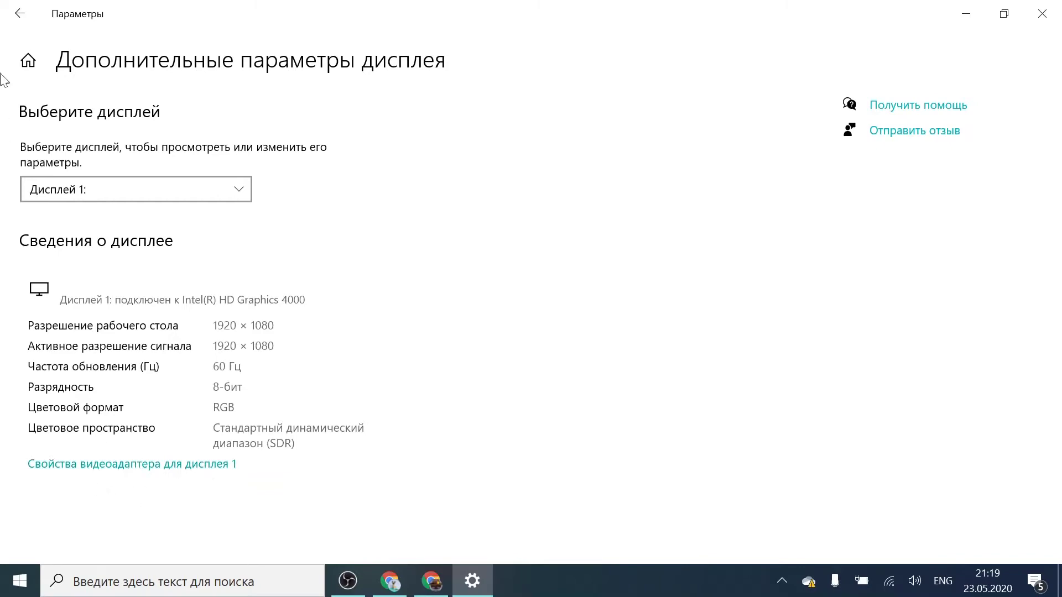
# - Return to the Display page, look over its lower options and reopen the additional display parameters
pyautogui.click(20, 13)
pyautogui.scroll(-4, 354, 471)
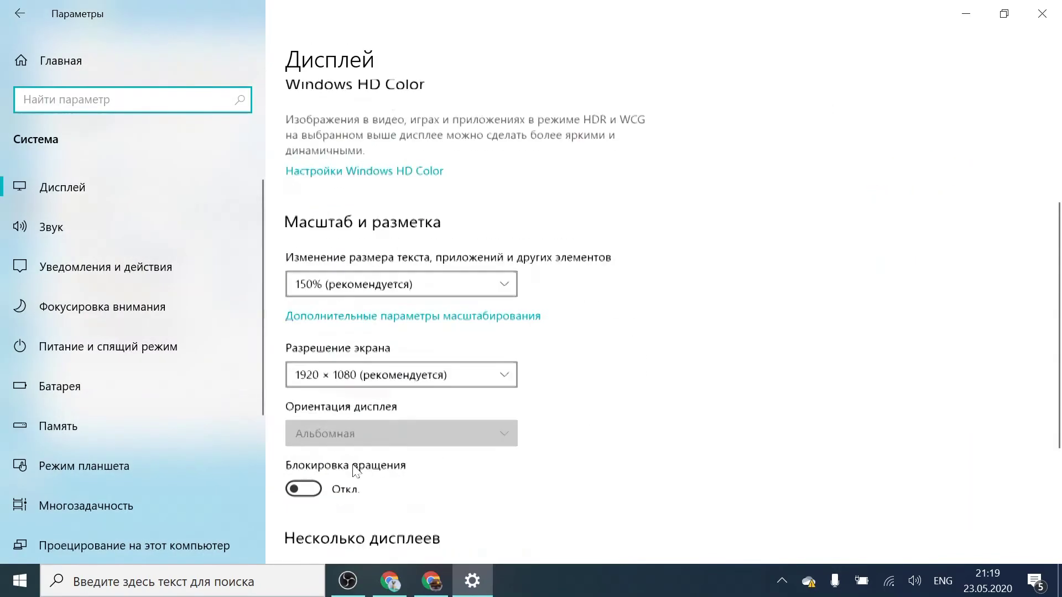
pyautogui.scroll(-2, 354, 471)
pyautogui.scroll(1, 398, 379)
pyautogui.scroll(-2, 611, 299)
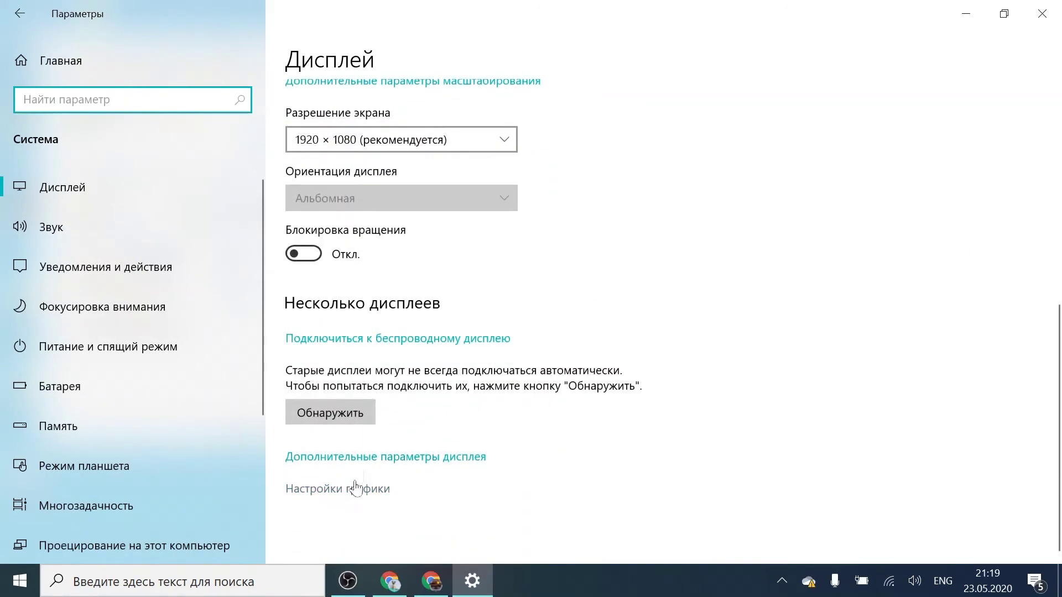
pyautogui.click(377, 456)
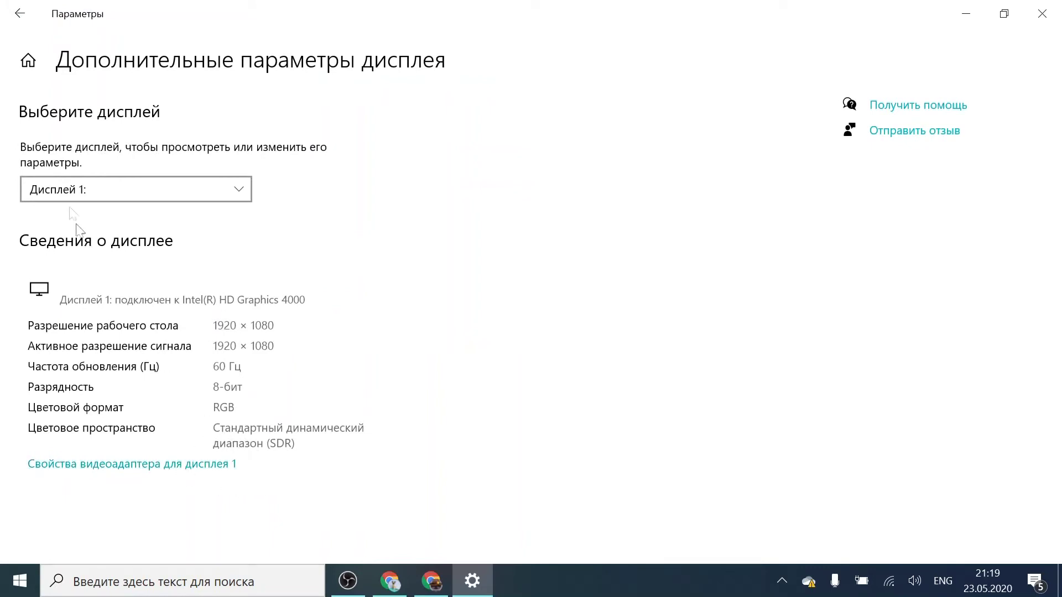
# - Go back to the Display page and open the graphics settings to view the graphics performance options
pyautogui.click(19, 13)
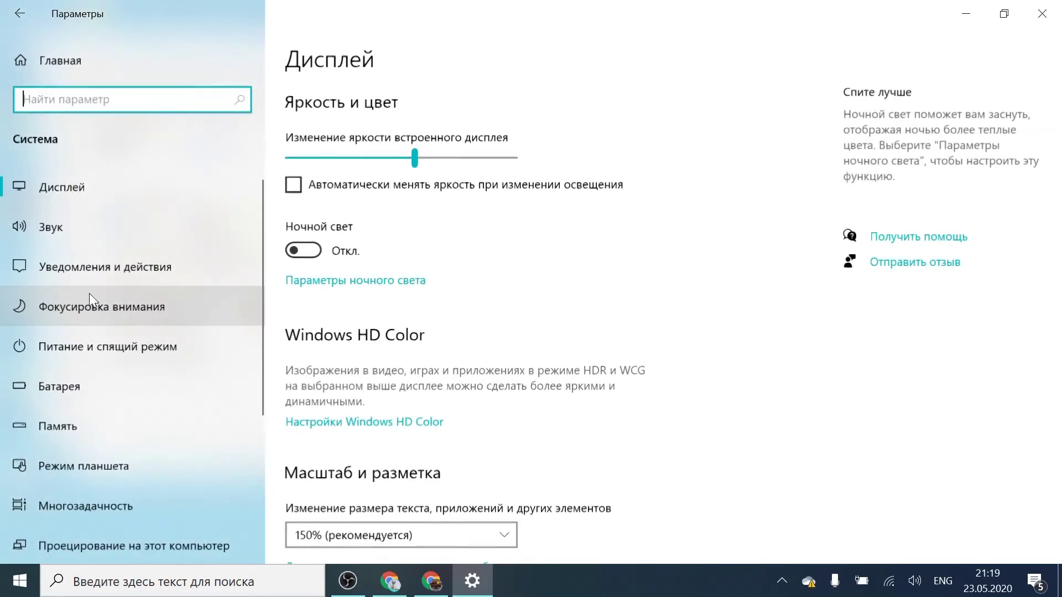
pyautogui.scroll(-5, 412, 467)
pyautogui.scroll(-1, 402, 405)
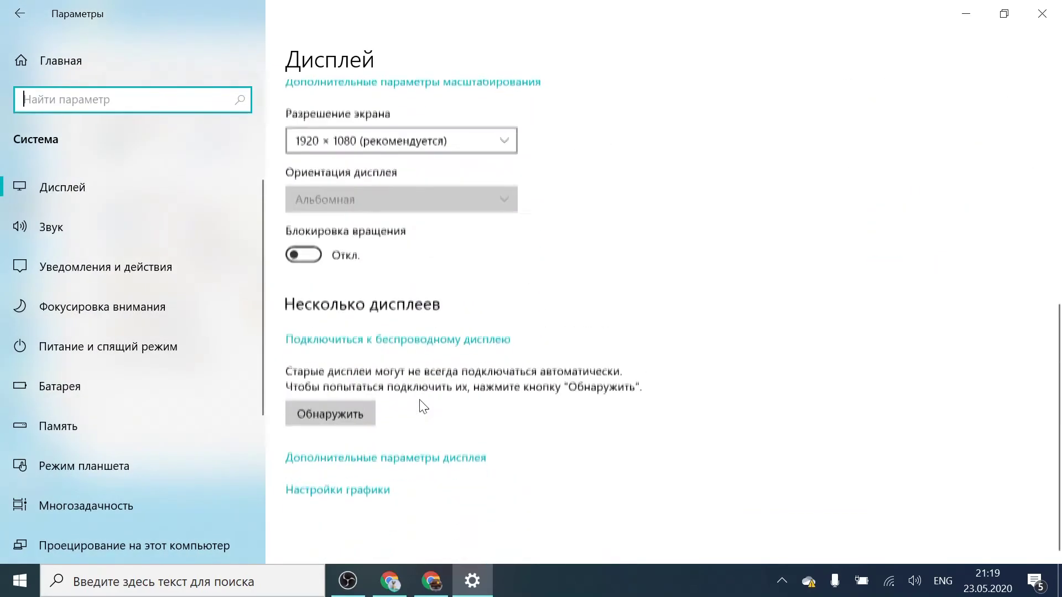
pyautogui.click(370, 490)
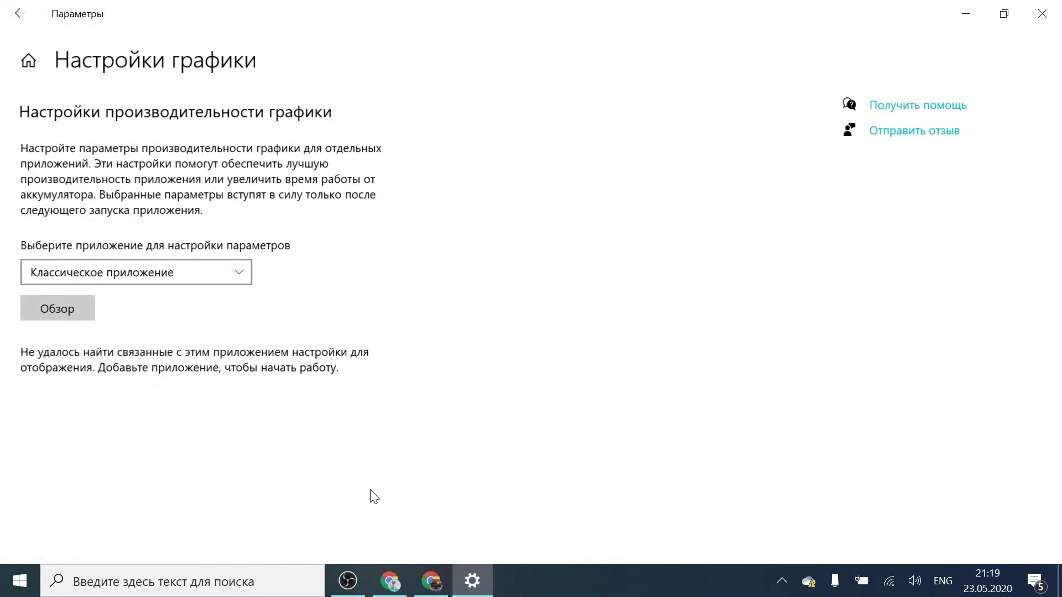
# - Go from the graphics settings to the additional display parameters and close the stacked Intel(R) HD Graphics 4000 adapter properties windows
pyautogui.click(23, 25)
pyautogui.scroll(-5, 380, 437)
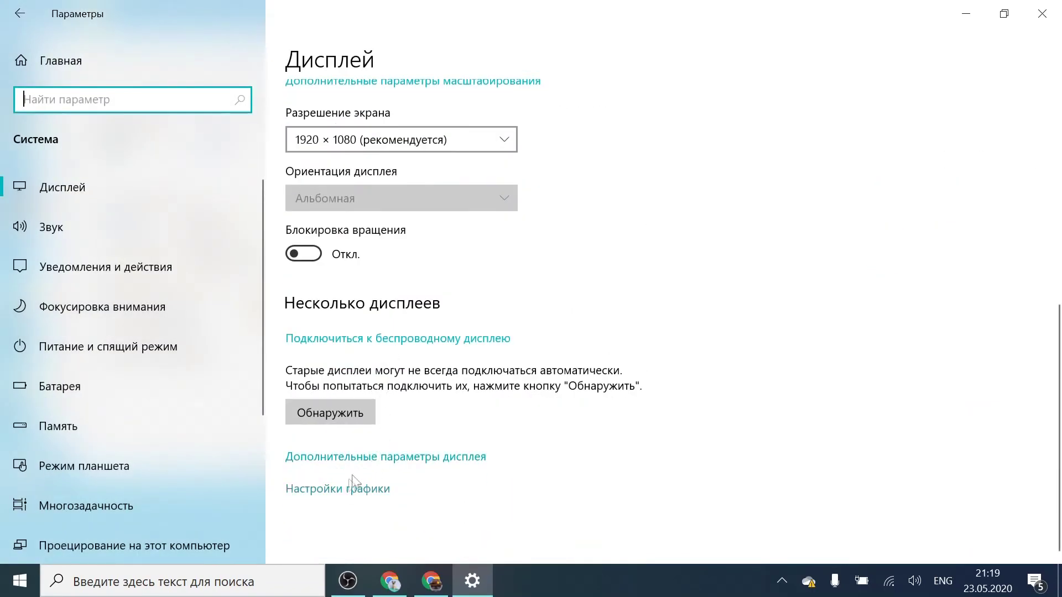
pyautogui.click(369, 458)
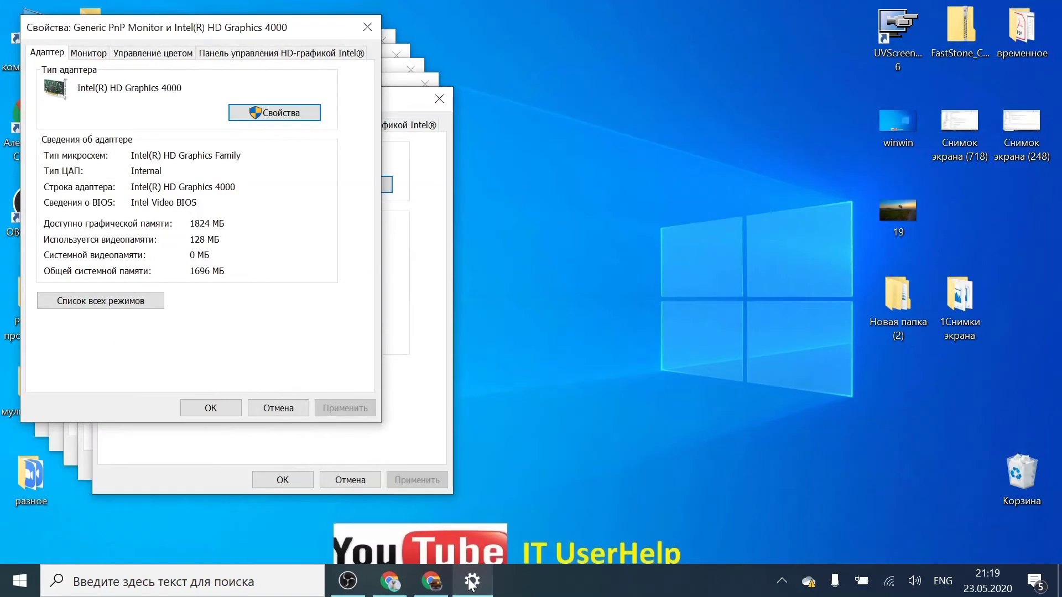
pyautogui.click(365, 28)
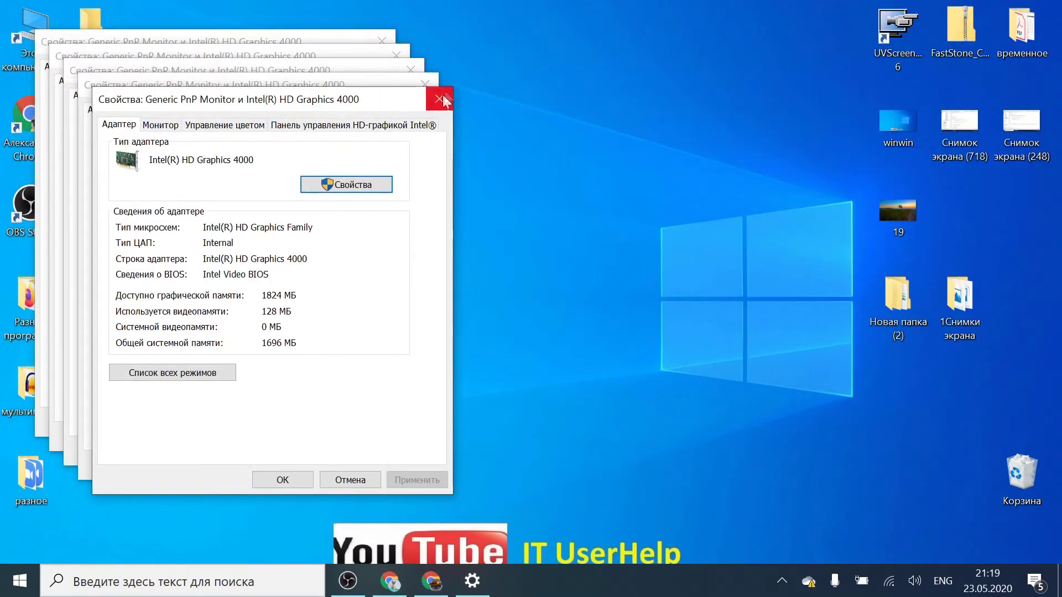
pyautogui.click(410, 71)
pyautogui.click(393, 55)
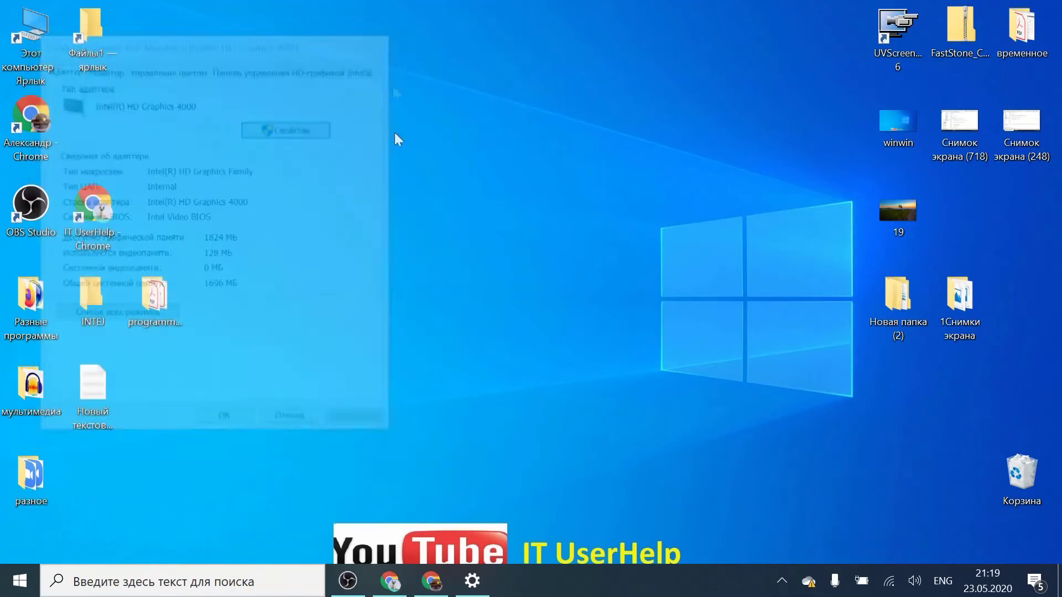
# - Open the video adapter properties for display 1 and move their window closer to the middle of the desktop
pyautogui.click(471, 580)
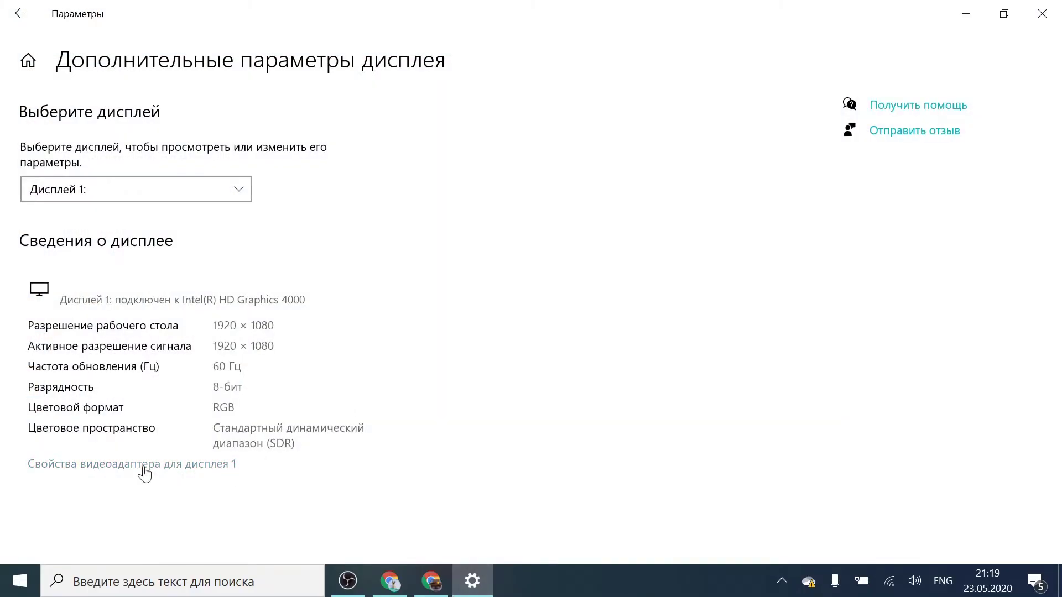
pyautogui.click(487, 585)
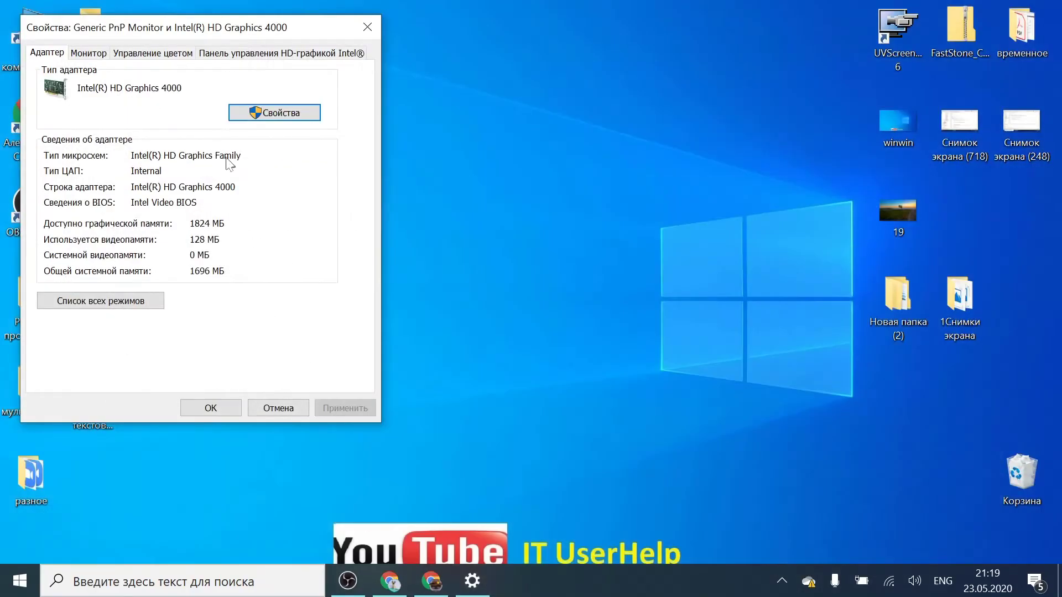
pyautogui.moveTo(199, 33); pyautogui.dragTo(406, 22)
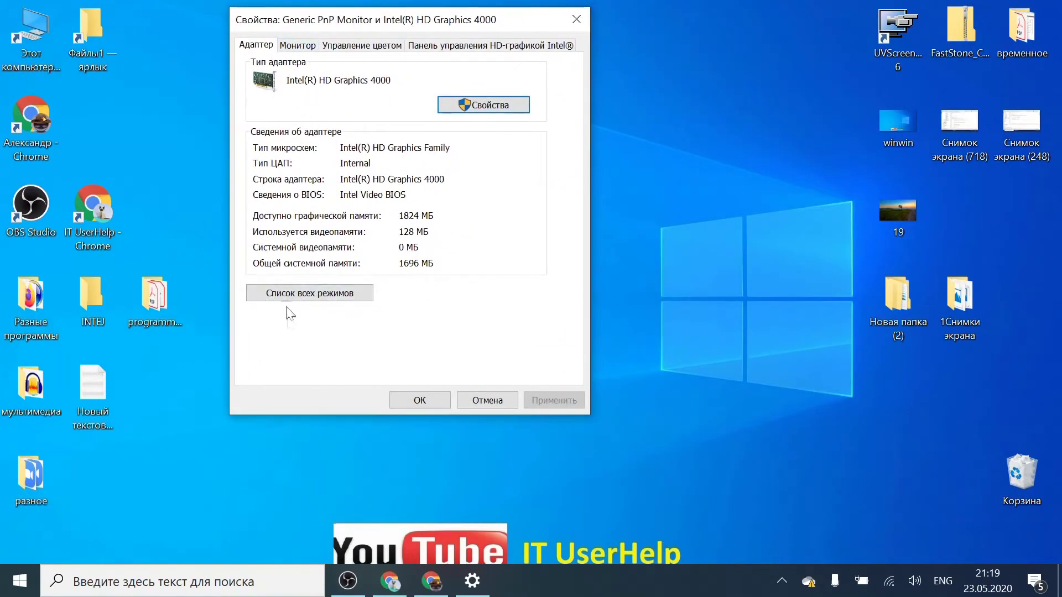
# - Examine the list of all display modes supported by the adapter, including resolutions and refresh rates, and accept the dialog
pyautogui.click(304, 293)
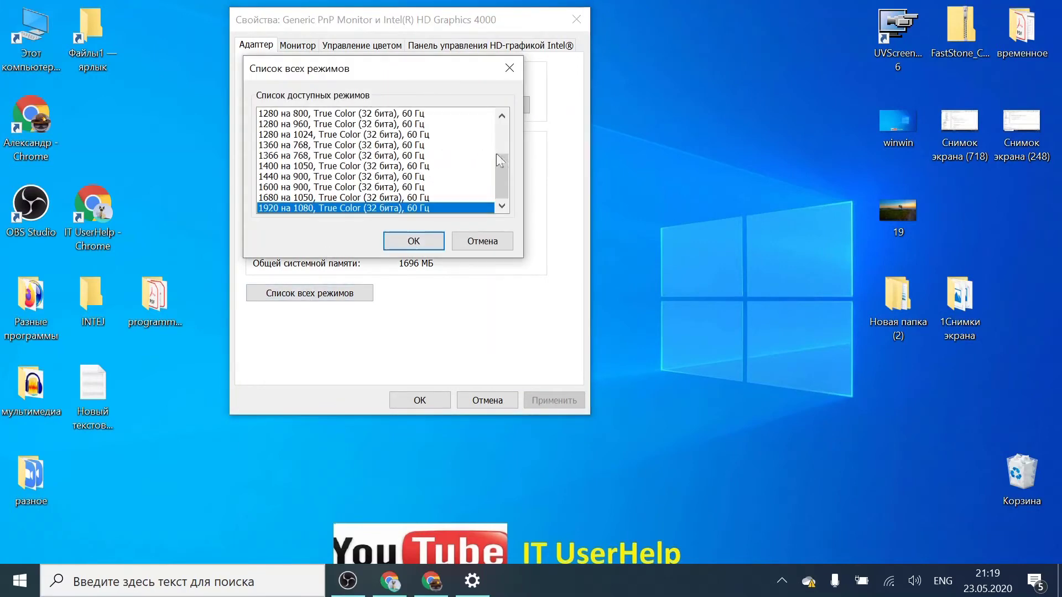
pyautogui.moveTo(503, 170)
pyautogui.mouseDown()
pyautogui.moveTo(504, 157)
pyautogui.moveTo(500, 181)
pyautogui.mouseUp()
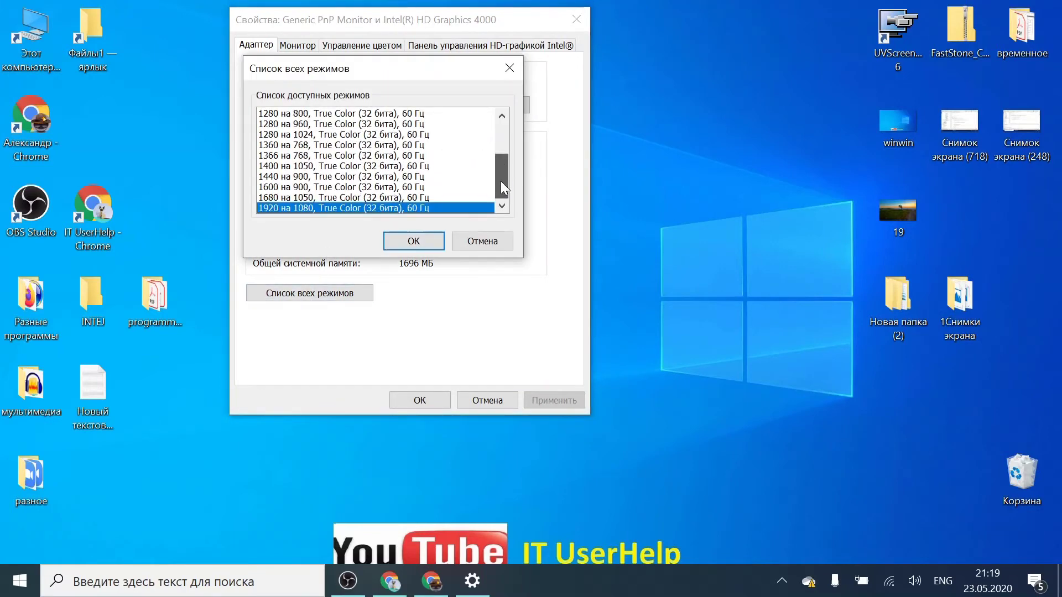
pyautogui.moveTo(373, 179); pyautogui.dragTo(380, 160)
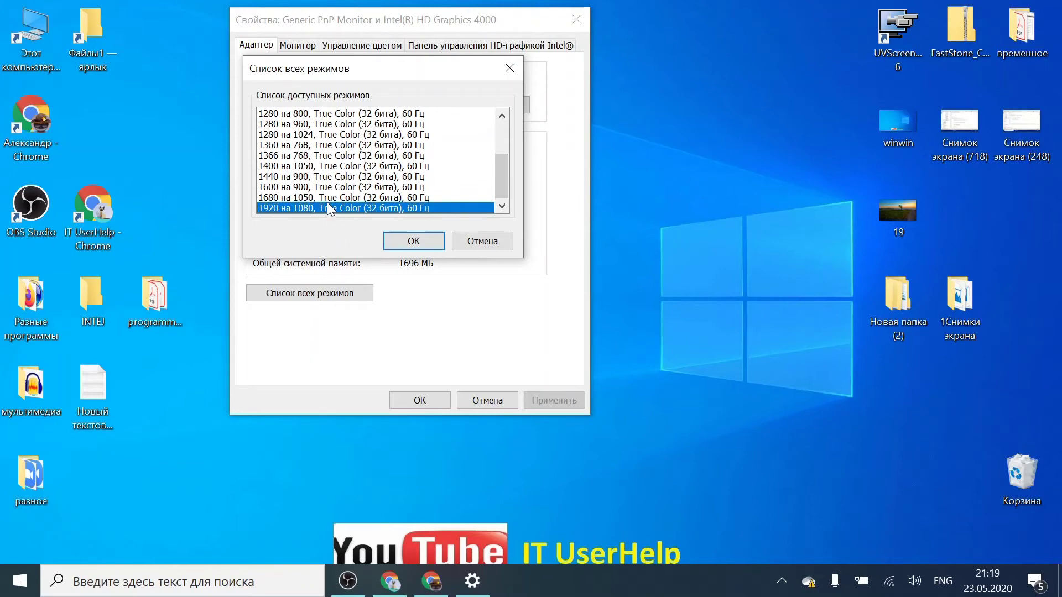
pyautogui.moveTo(502, 170)
pyautogui.mouseDown()
pyautogui.moveTo(502, 152)
pyautogui.moveTo(506, 182)
pyautogui.mouseUp()
pyautogui.moveTo(498, 200)
pyautogui.mouseDown()
pyautogui.moveTo(503, 145)
pyautogui.moveTo(500, 194)
pyautogui.mouseUp()
pyautogui.moveTo(503, 182)
pyautogui.mouseDown()
pyautogui.moveTo(513, 145)
pyautogui.moveTo(493, 192)
pyautogui.mouseUp()
pyautogui.click(413, 241)
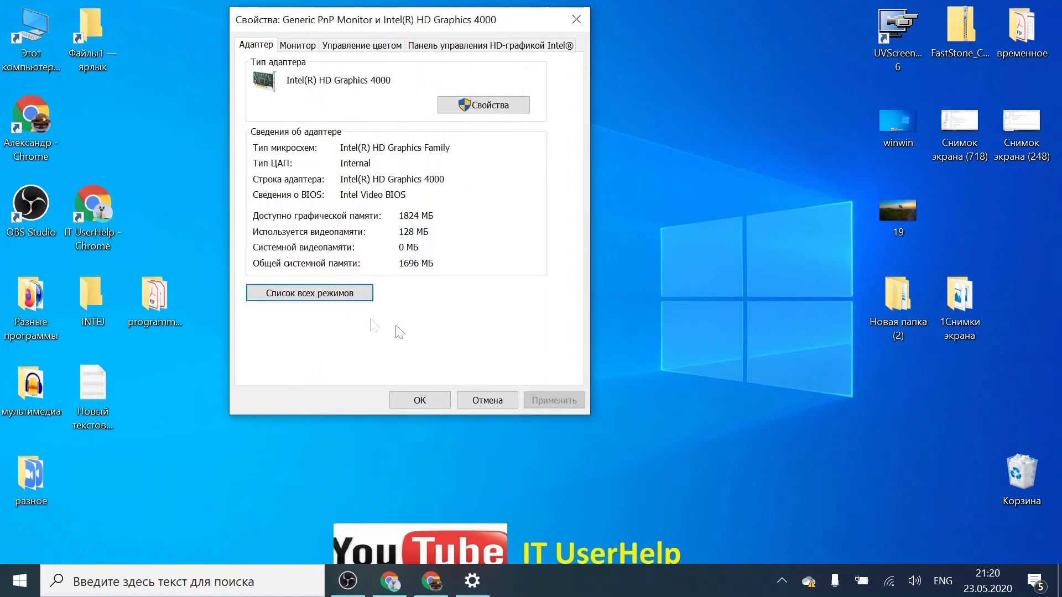
# - Close the adapter properties and return to the scale and resolution options on the Display page
pyautogui.click(432, 399)
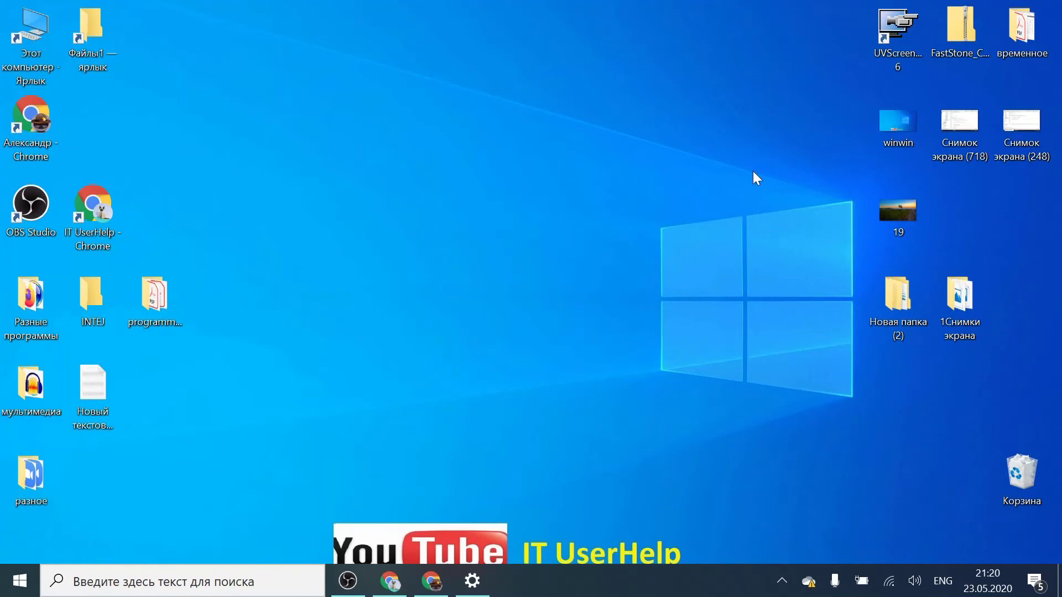
pyautogui.click(471, 581)
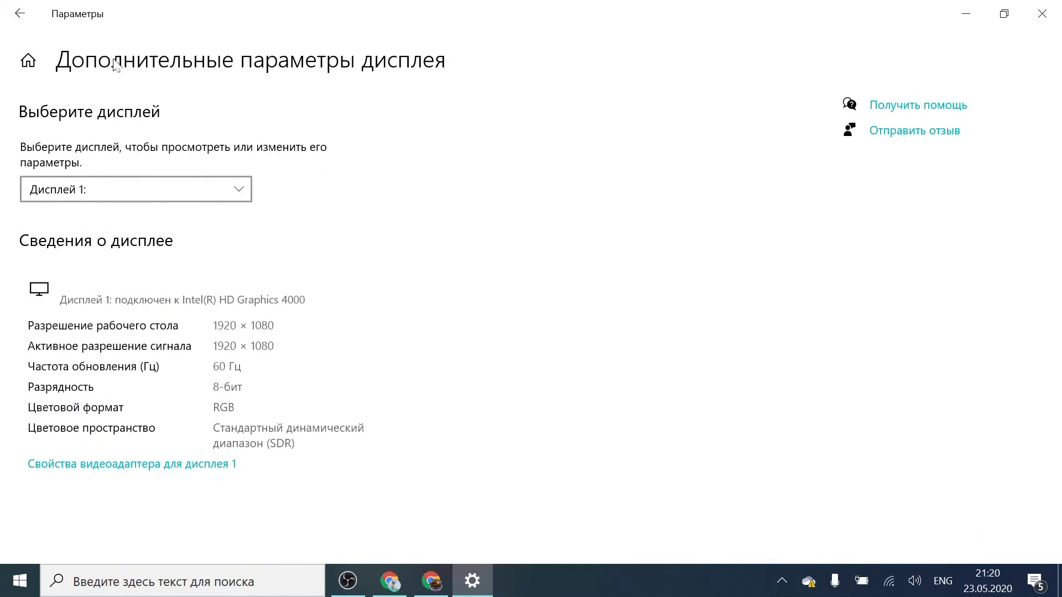
pyautogui.click(21, 14)
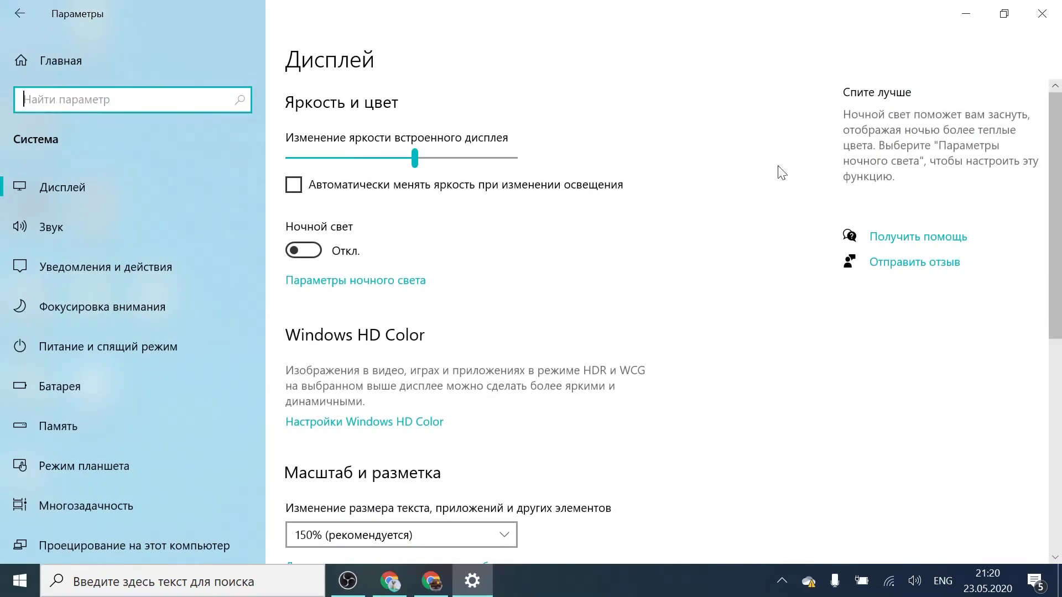
pyautogui.scroll(-3, 763, 174)
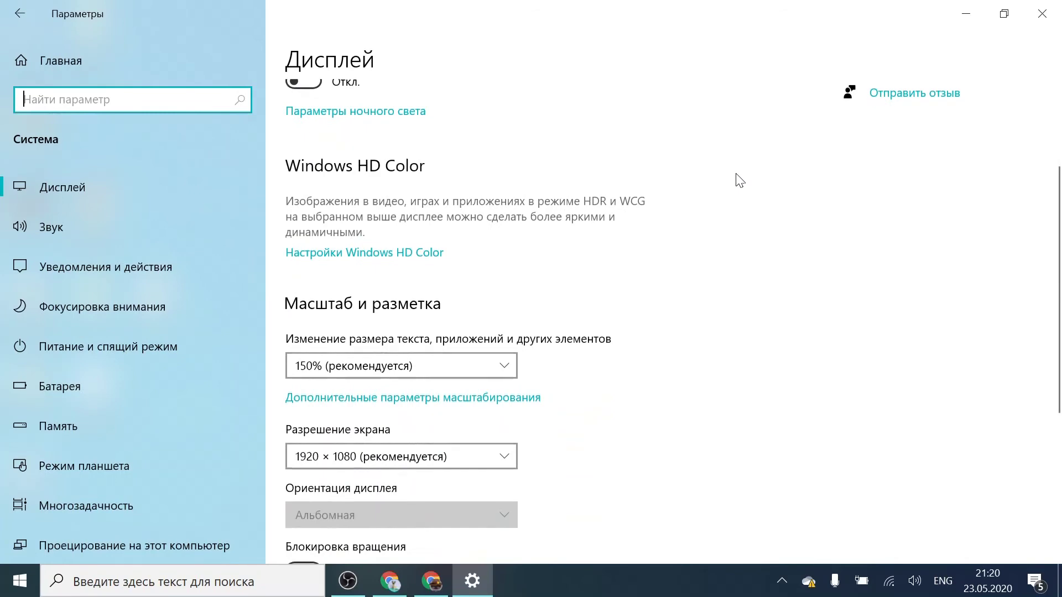
# - Look over the Display page and the night light options, and turn night light on from the Display page
pyautogui.scroll(-5, 740, 180)
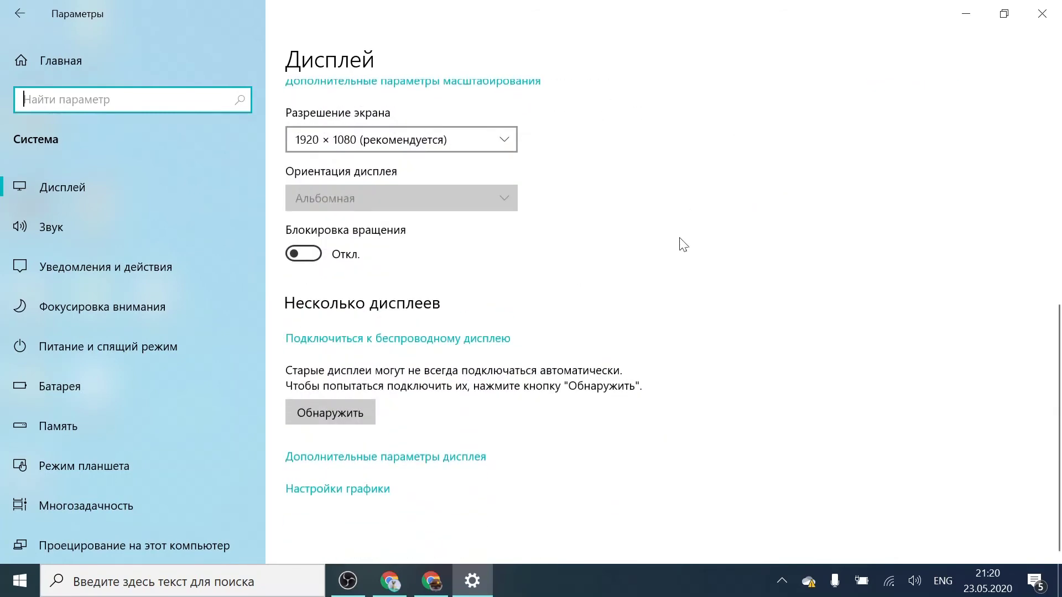
pyautogui.scroll(1, 668, 299)
pyautogui.scroll(8, 668, 299)
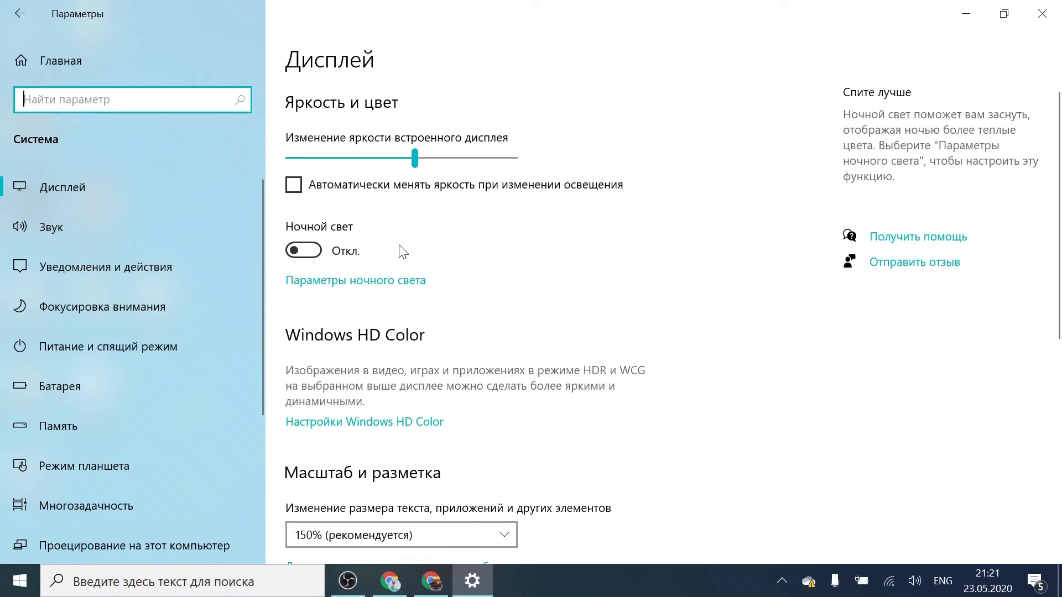
pyautogui.click(342, 282)
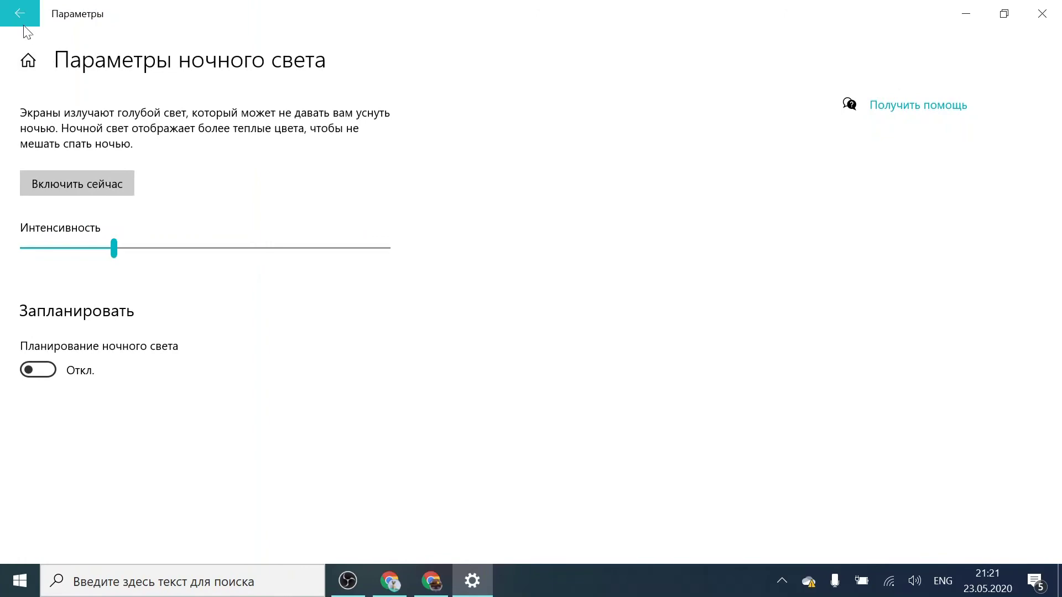
pyautogui.hotkey('alt', 'Left')
pyautogui.click(310, 251)
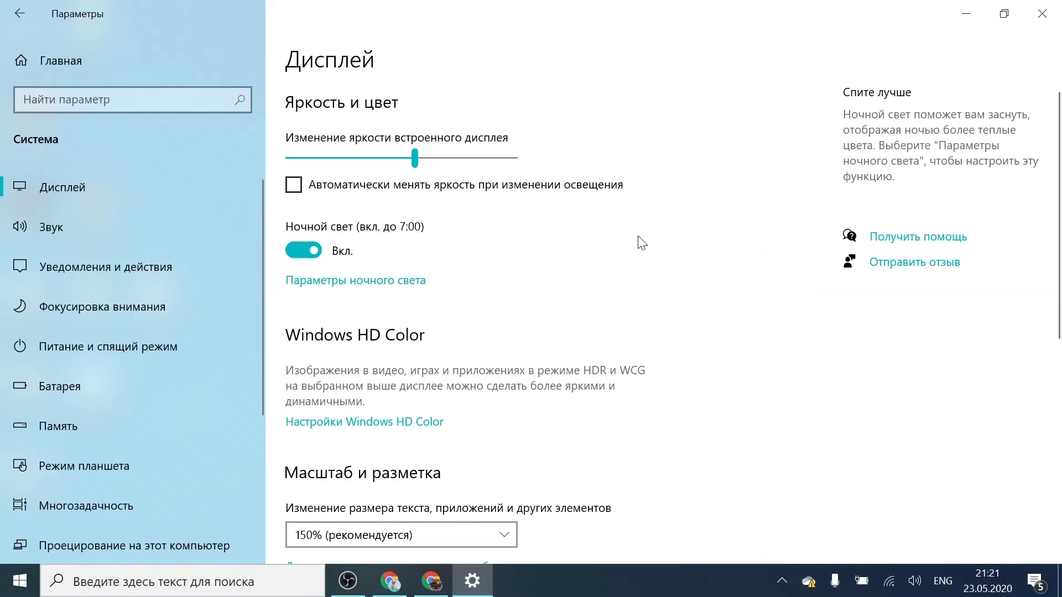
# - In the night light options, lower the intensity to 0 and raise it to a little under a third of its range
pyautogui.click(405, 285)
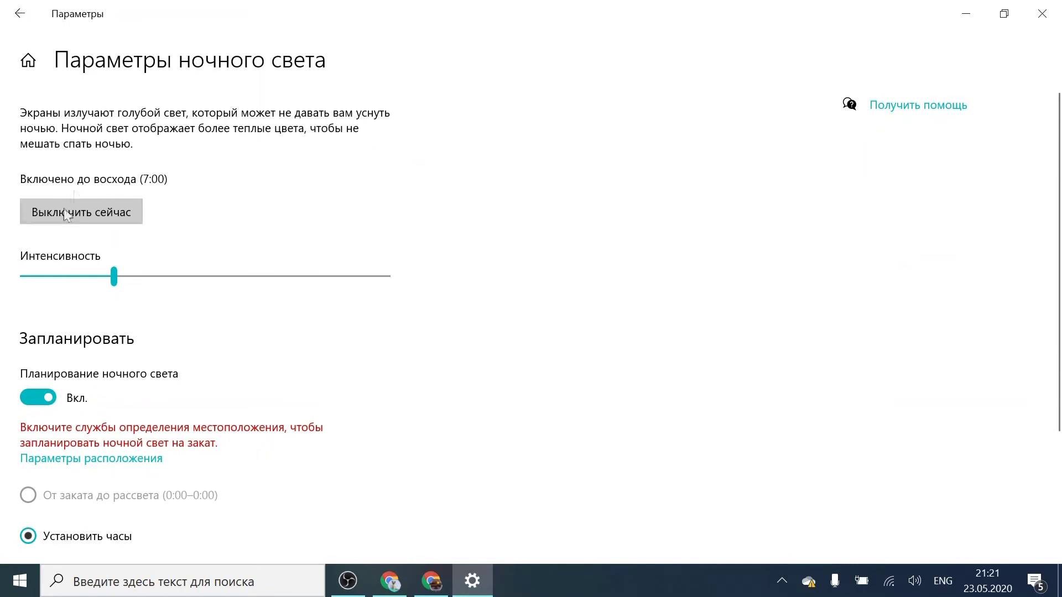
pyautogui.moveTo(114, 280); pyautogui.dragTo(20, 279)
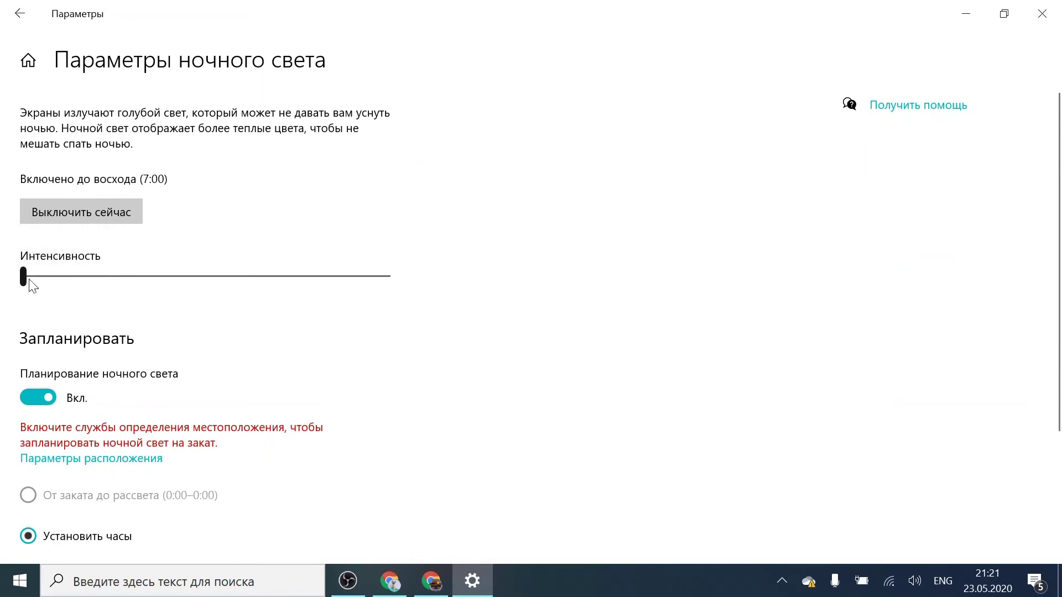
pyautogui.click(24, 276)
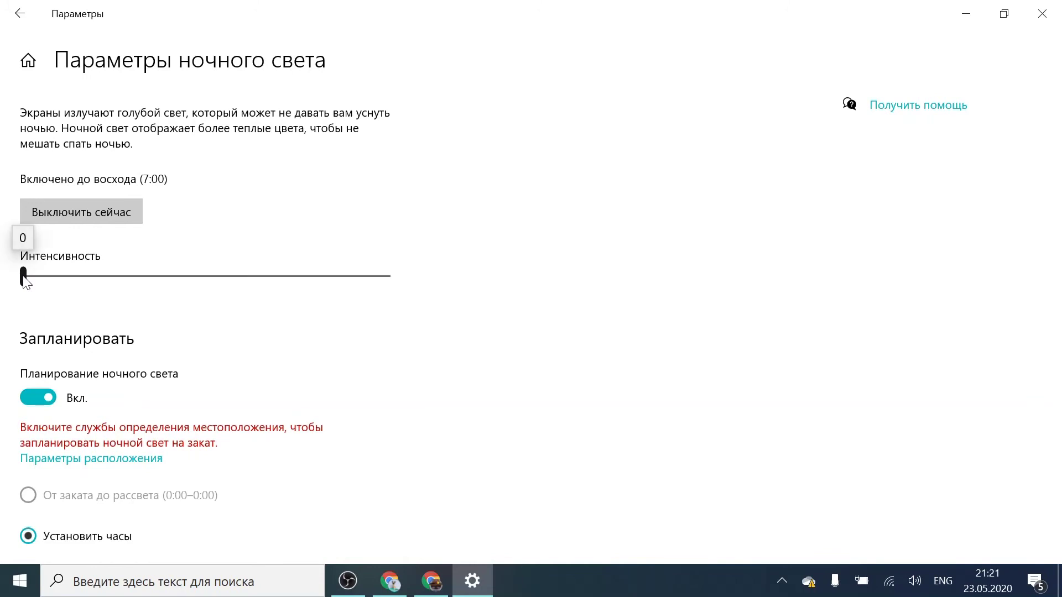
pyautogui.moveTo(24, 278); pyautogui.dragTo(135, 294)
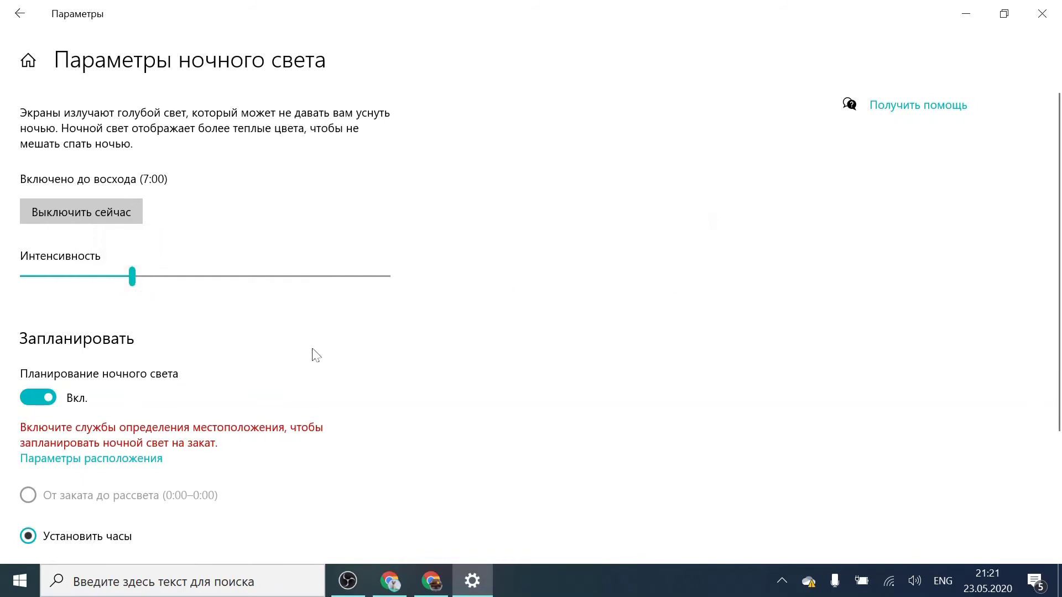
# - Check the night light schedule and its on and off hours, and return to the Display page
pyautogui.scroll(-3, 417, 360)
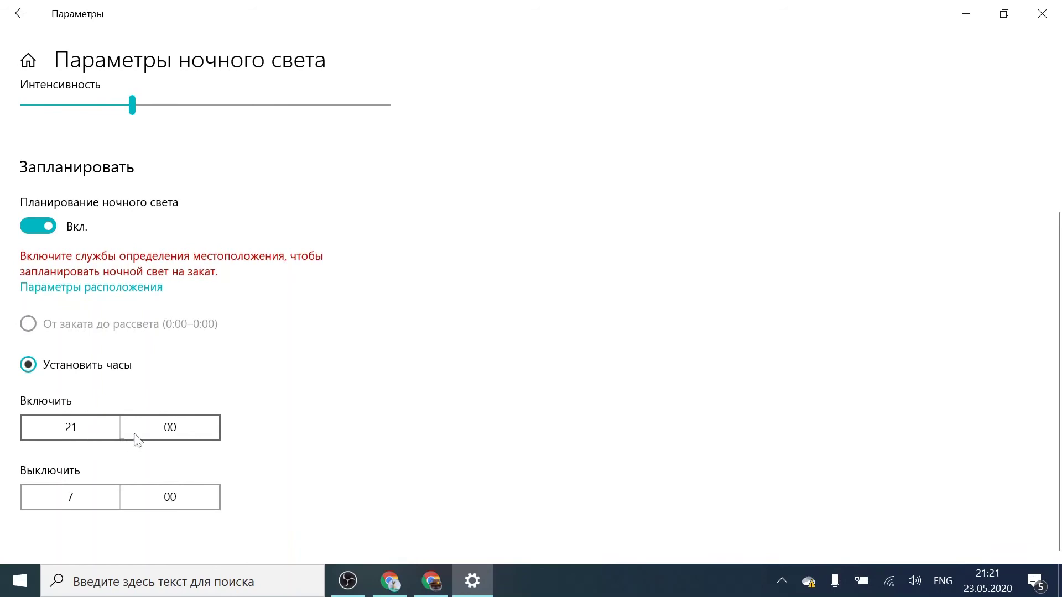
pyautogui.scroll(3, 315, 403)
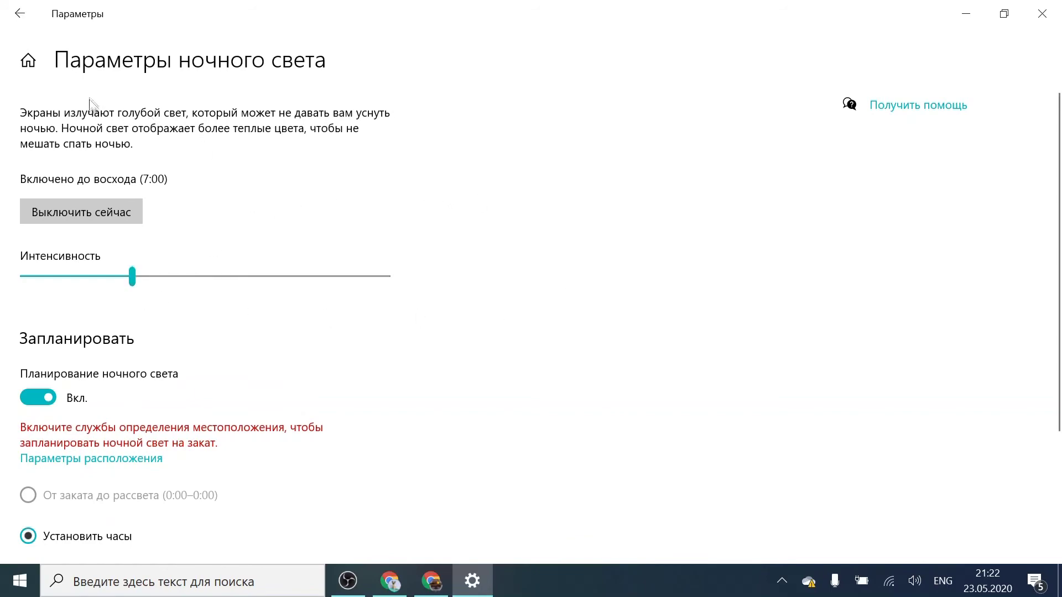
pyautogui.click(20, 14)
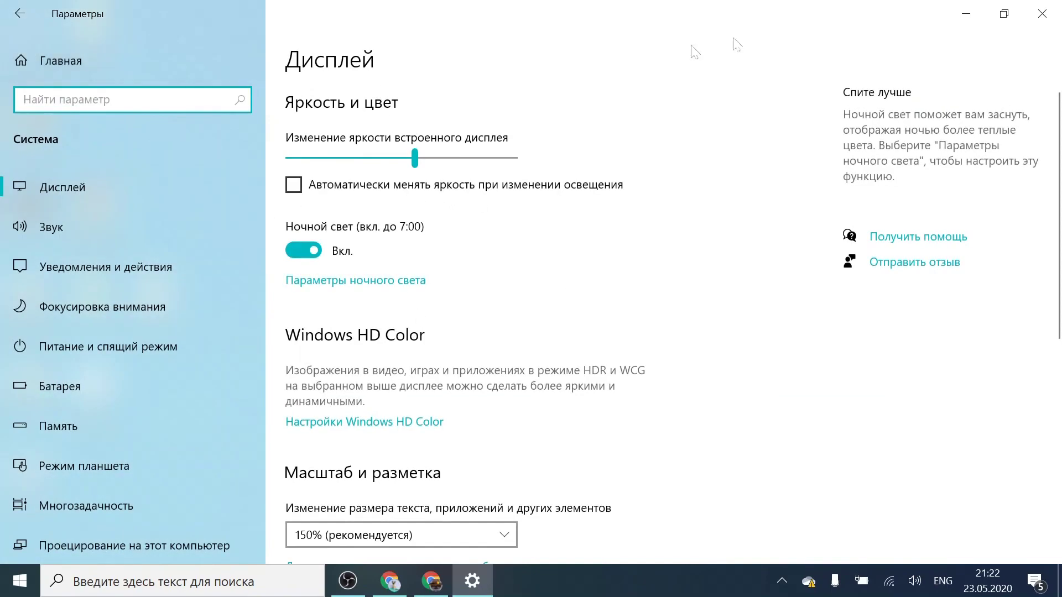
# - View the night light's warmer colours on the desktop and on the Recuva page in Chrome, and return to Settings
pyautogui.click(965, 13)
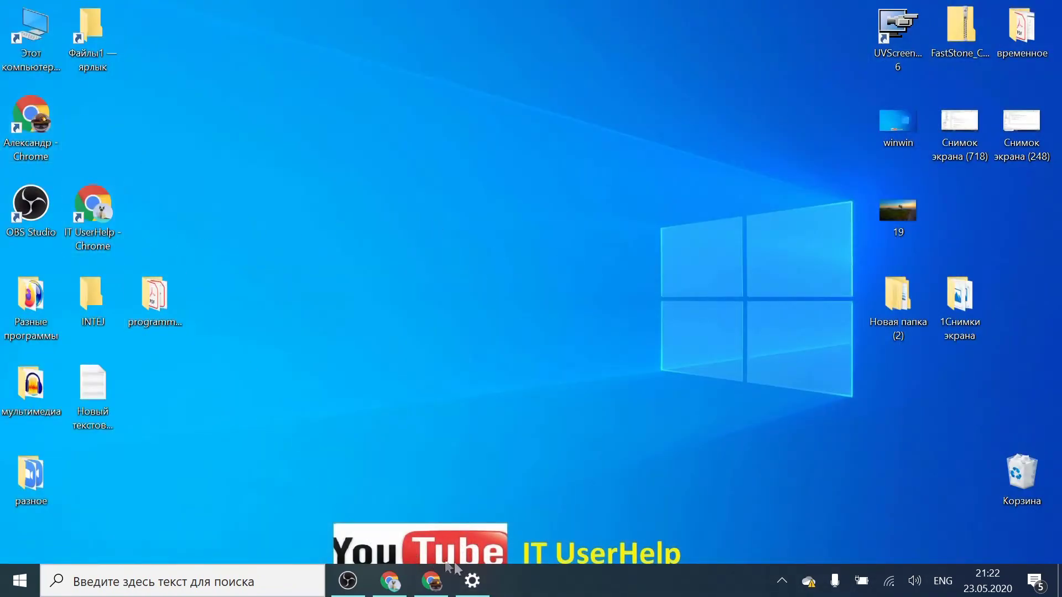
pyautogui.click(472, 580)
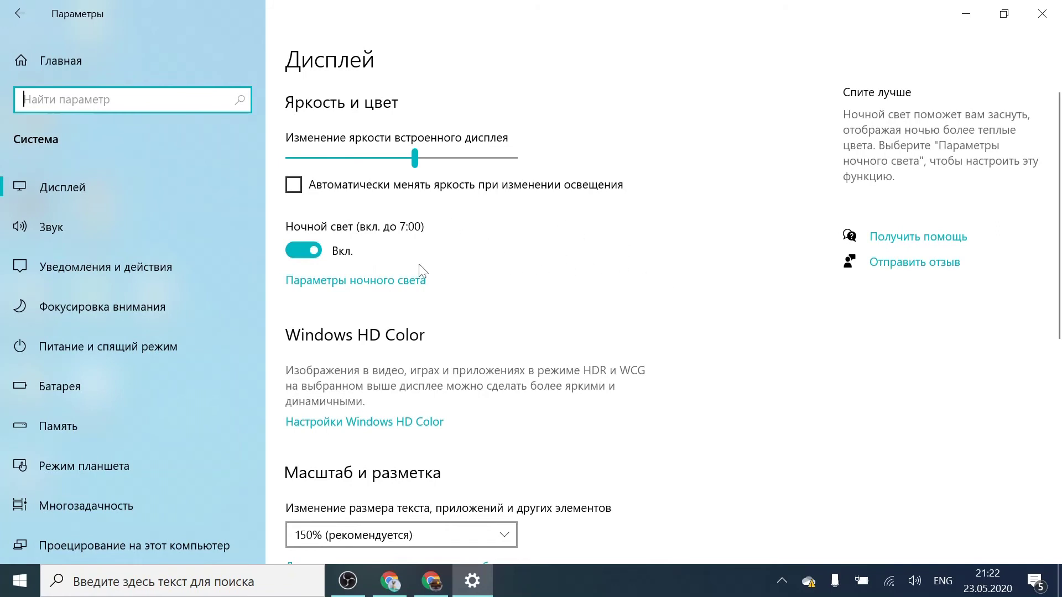
pyautogui.click(389, 582)
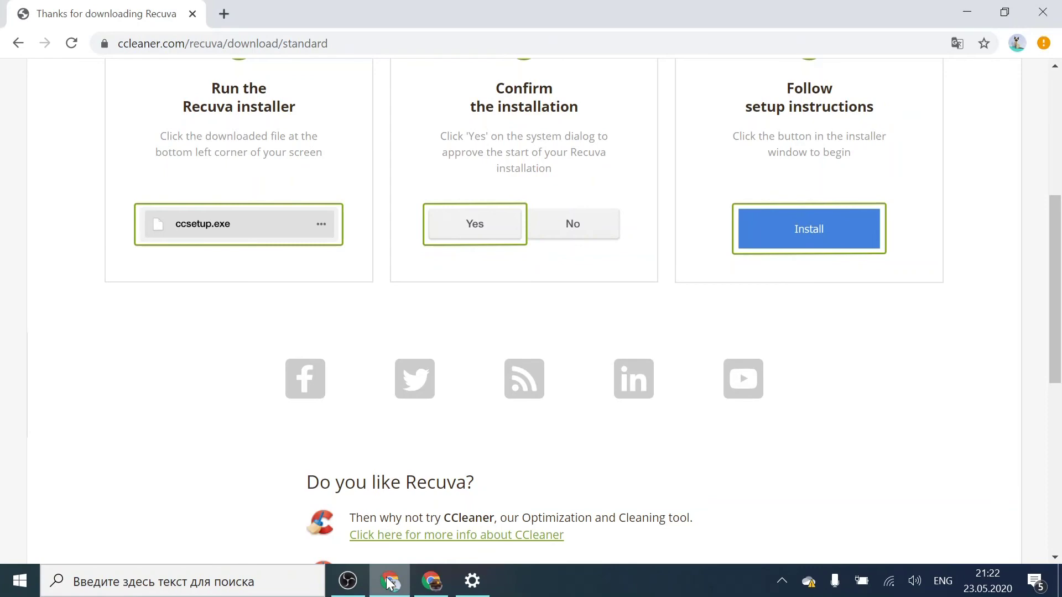
pyautogui.click(389, 582)
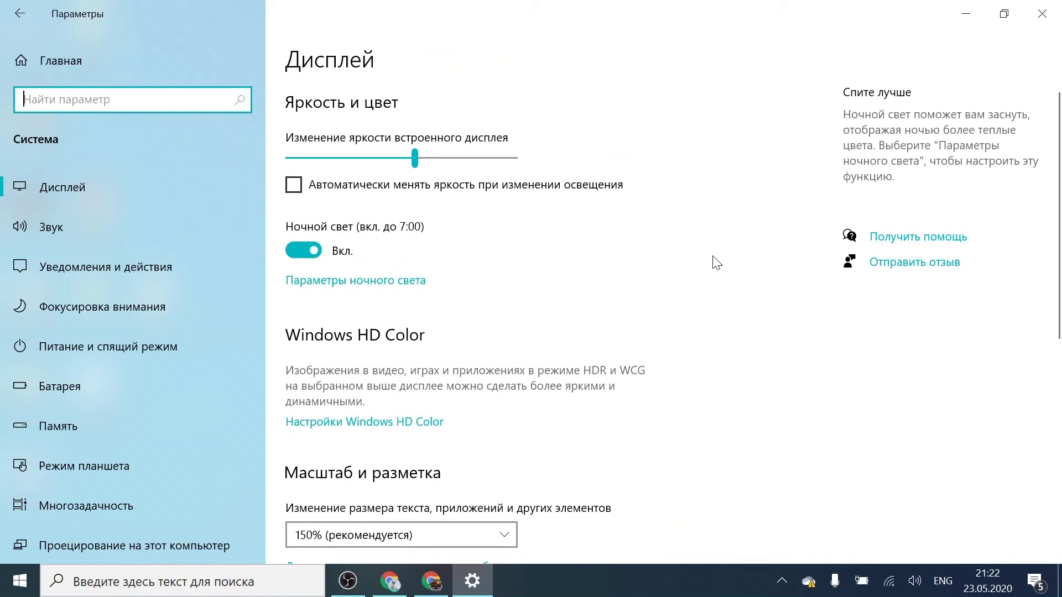
# - Turn night light off and close the Settings window
pyautogui.click(296, 252)
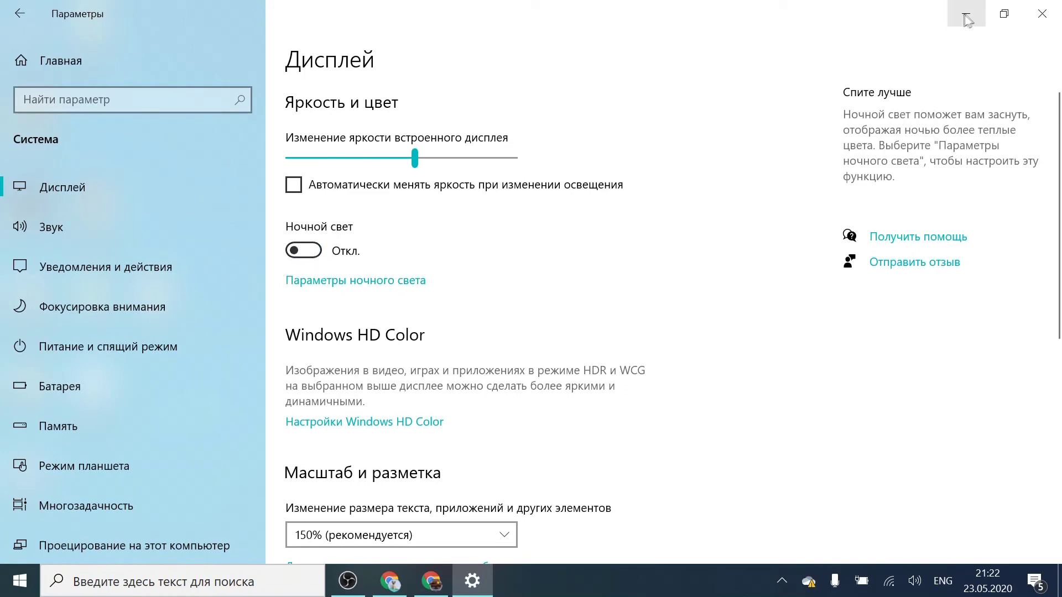
pyautogui.click(1041, 13)
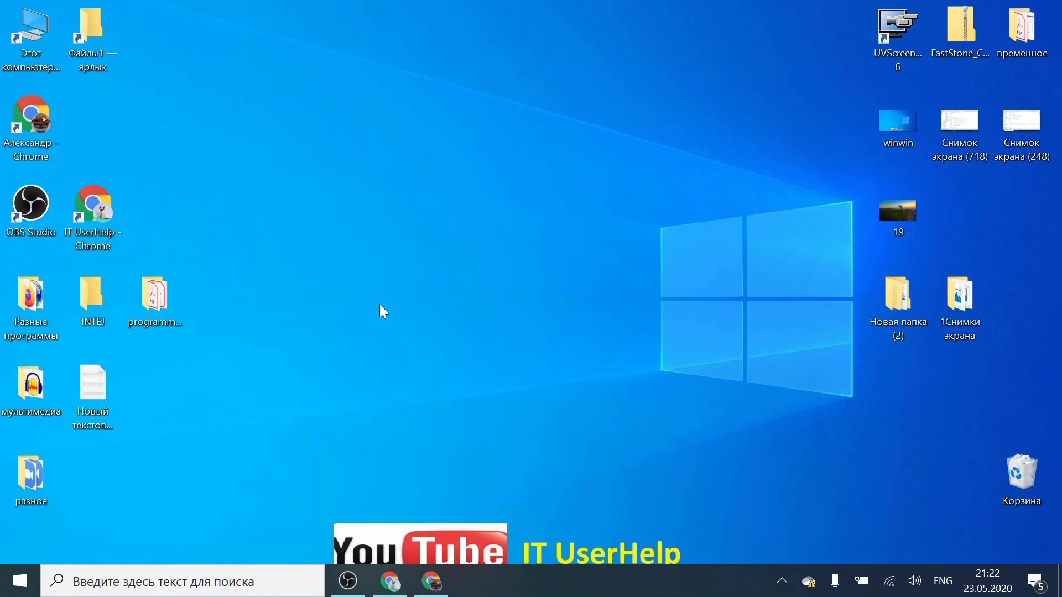